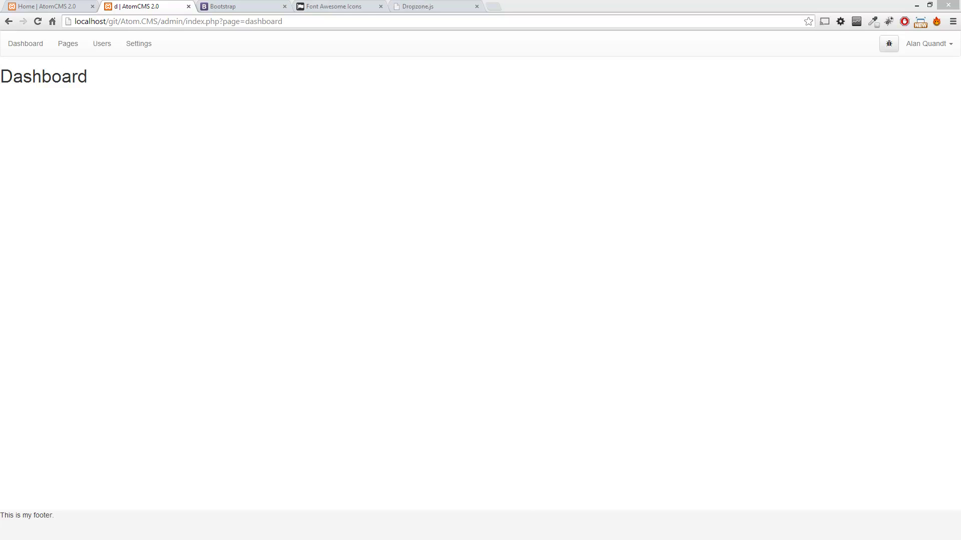
# Switch to the Dropzone.js site, scroll to the 'Try it out' demo dropzone and click it.
pyautogui.hotkey('ctrl', '5')
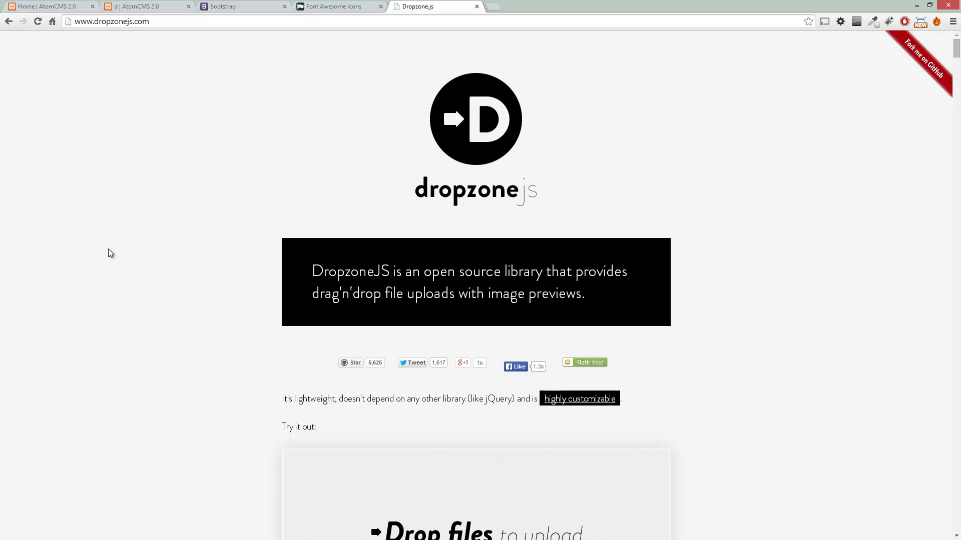
pyautogui.scroll(-4, 111, 253)
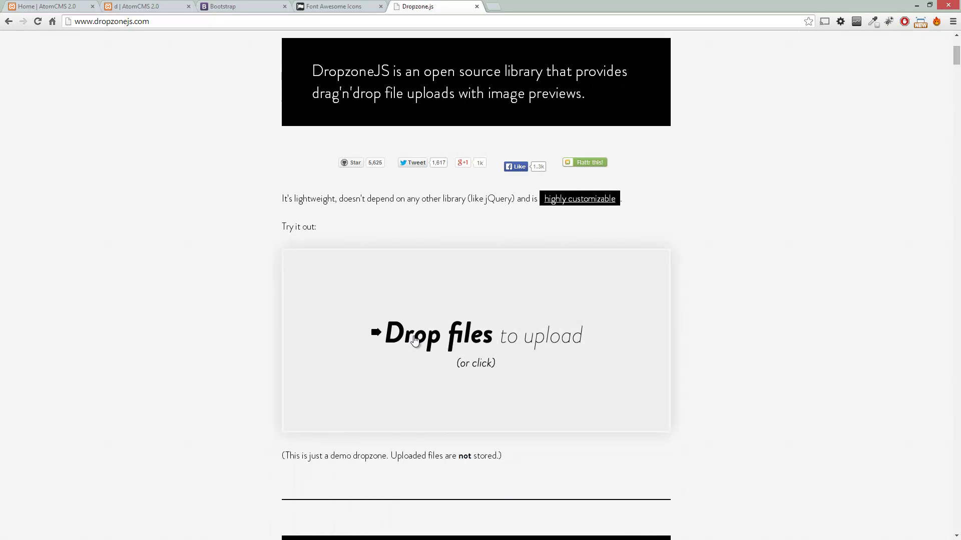
pyautogui.scroll(-1, 187, 191)
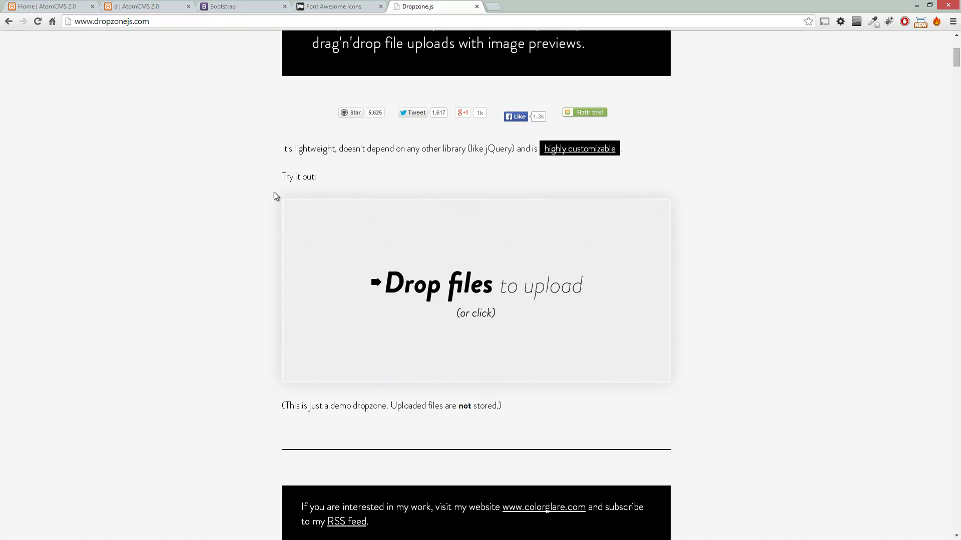
pyautogui.click(286, 365)
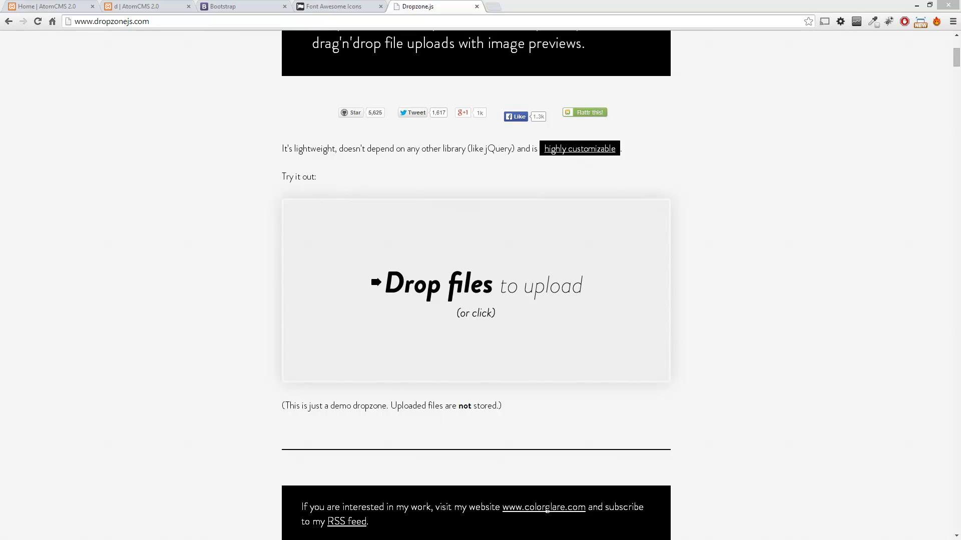
# Drop photo_19.jpg, photo_4.jpg and photo_20.jpg onto the demo dropzone, then reload the page.
pyautogui.moveTo(0, 220); pyautogui.dragTo(47, 32)
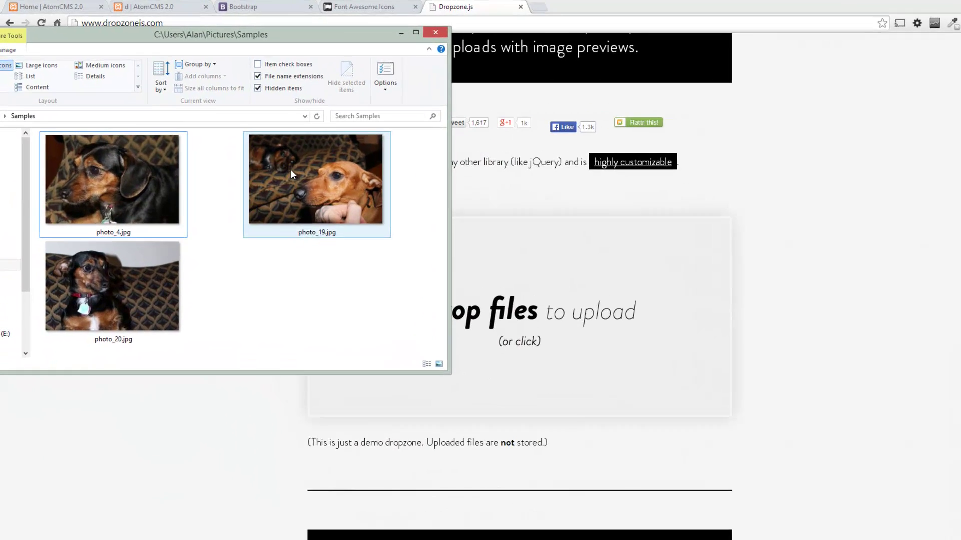
pyautogui.moveTo(292, 174); pyautogui.dragTo(573, 334)
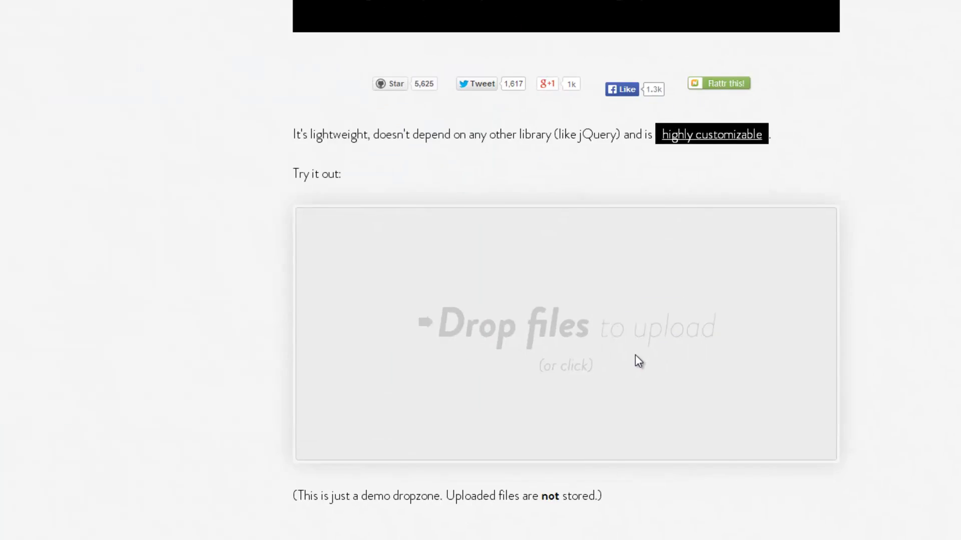
pyautogui.moveTo(635, 356); pyautogui.dragTo(636, 380)
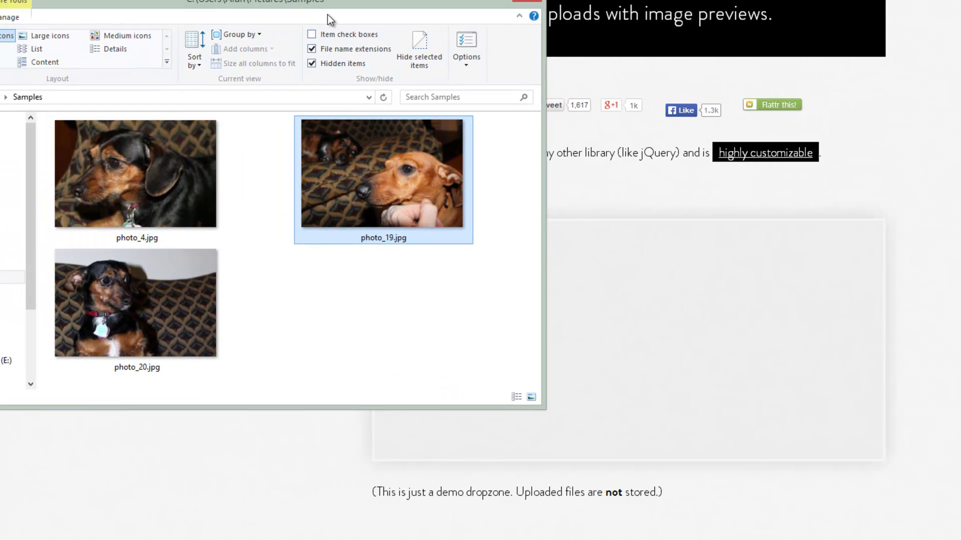
pyautogui.moveTo(327, 14); pyautogui.dragTo(277, 3)
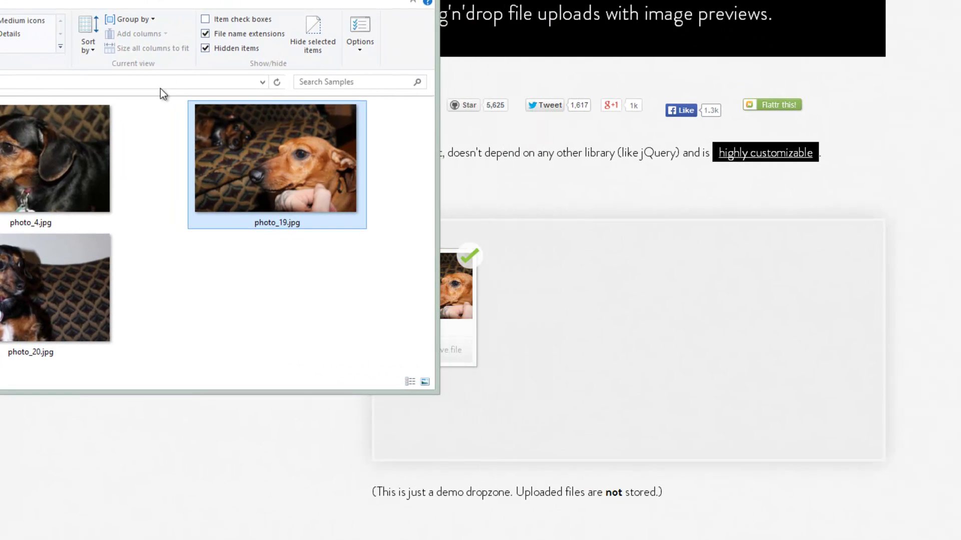
pyautogui.moveTo(97, 155); pyautogui.dragTo(103, 147)
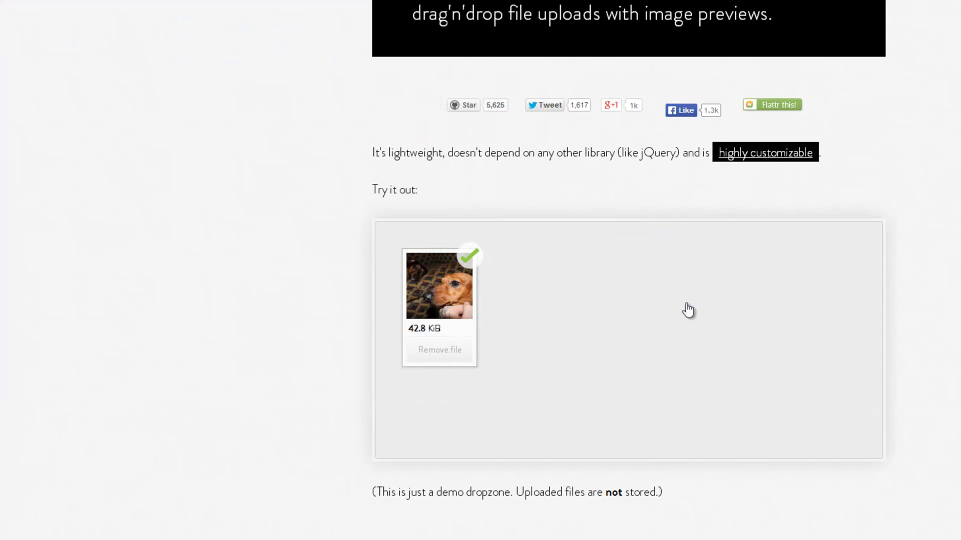
pyautogui.moveTo(687, 311); pyautogui.dragTo(688, 310)
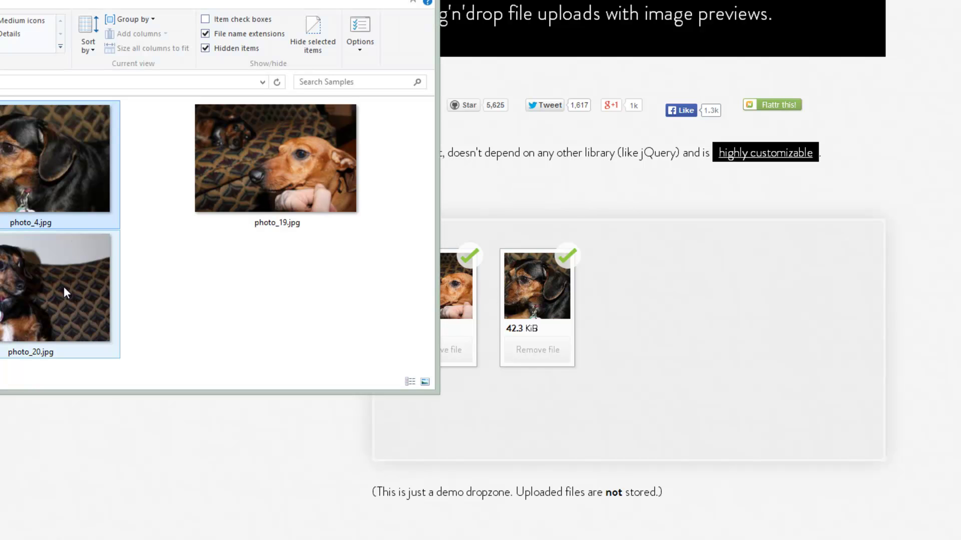
pyautogui.moveTo(63, 288); pyautogui.dragTo(740, 340)
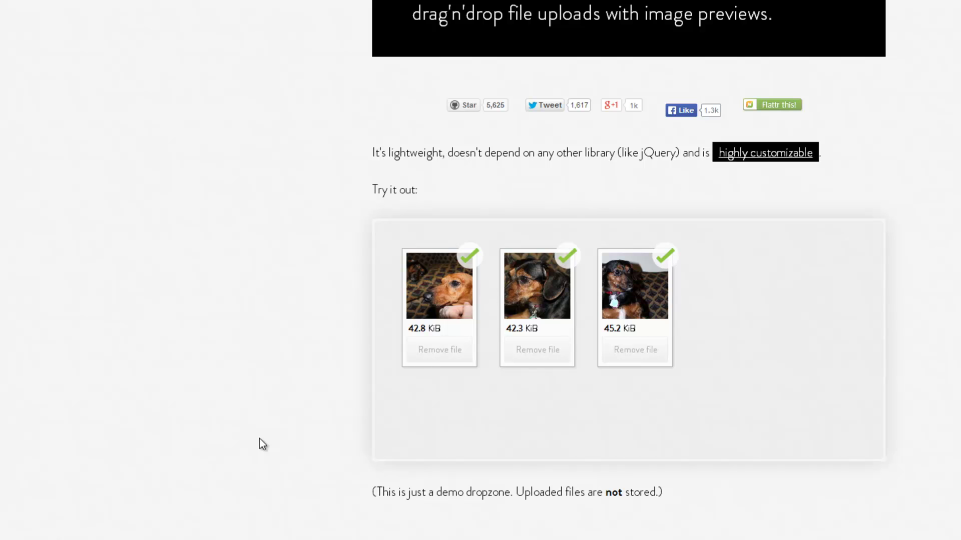
pyautogui.press('F5')
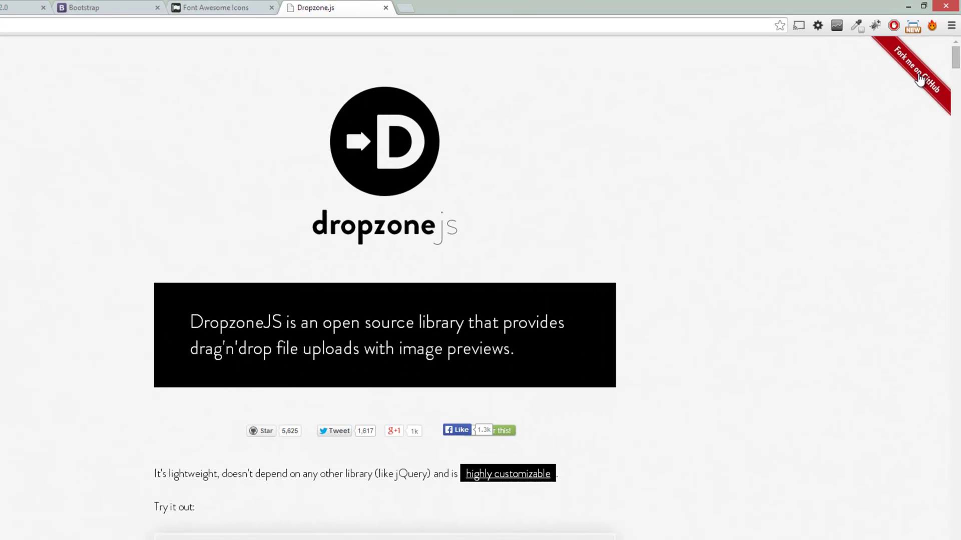
# Open the enyo/dropzone GitHub repository in a new tab and enter its downloads folder.
pyautogui.middleClick(856, 205)
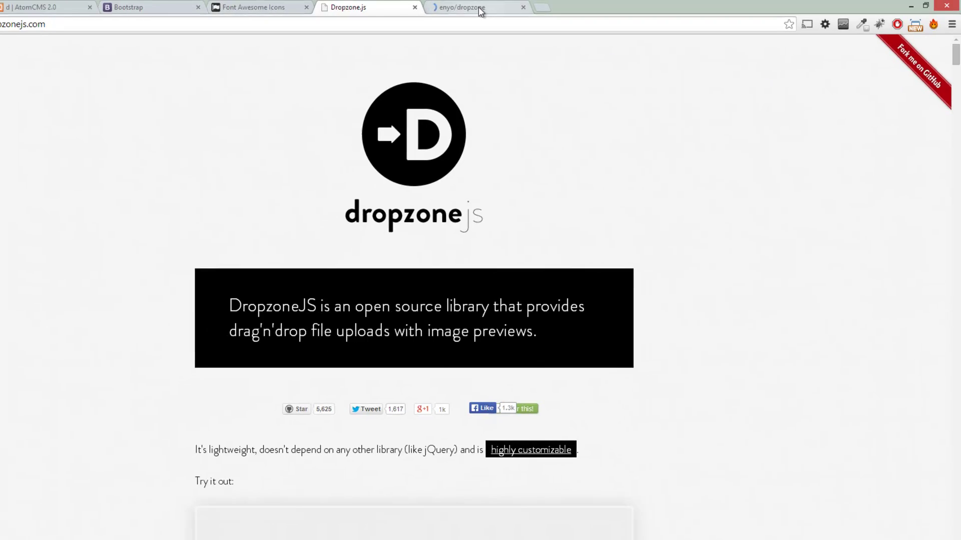
pyautogui.click(415, 7)
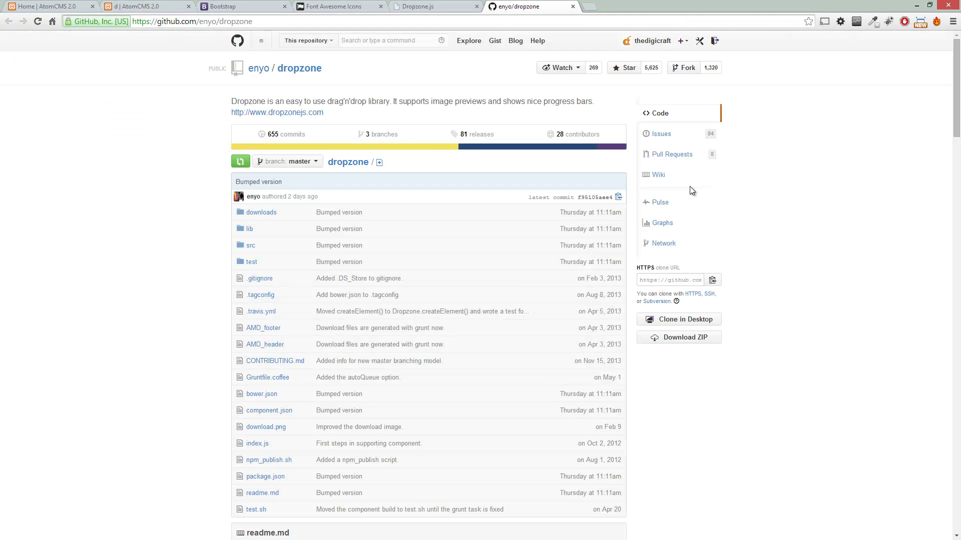
pyautogui.scroll(-1, 129, 362)
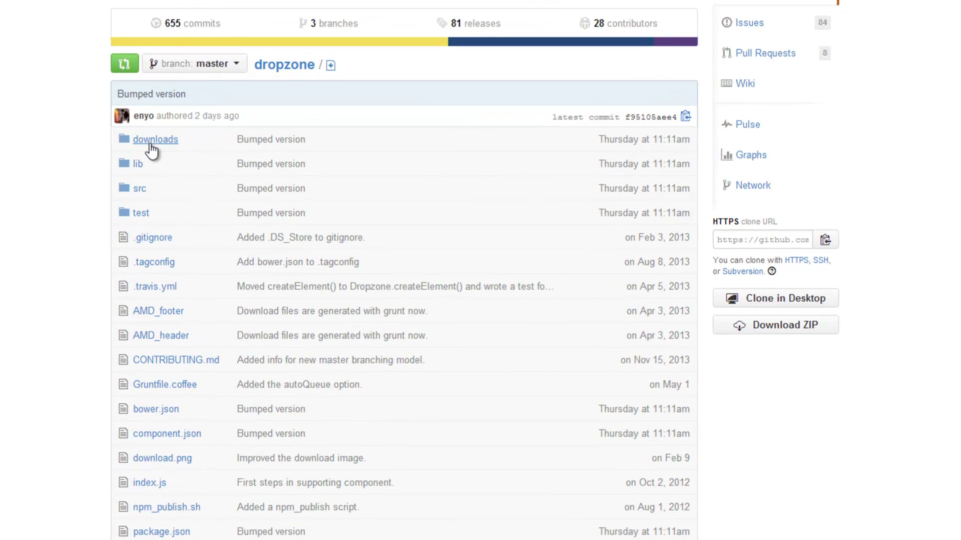
pyautogui.click(153, 141)
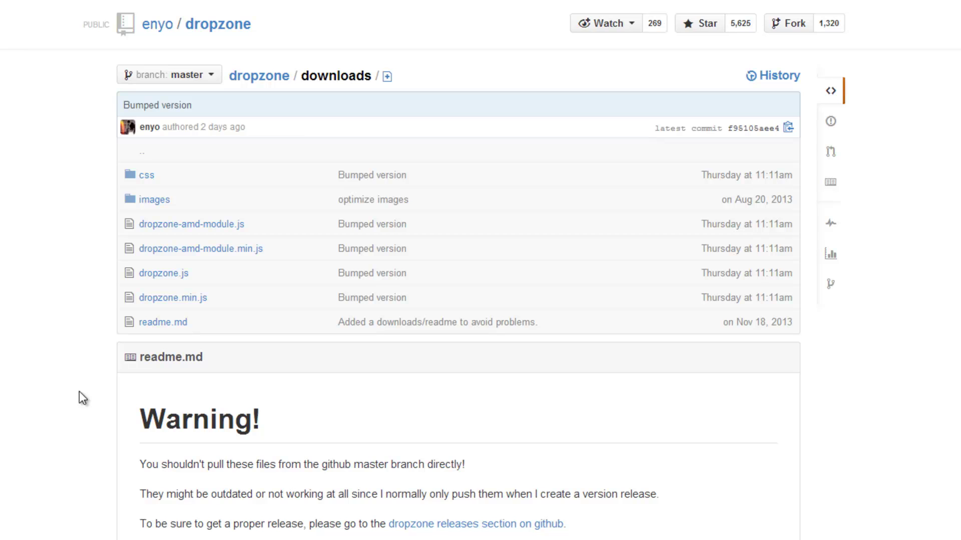
# Open the raw dropzone.js source, select all its code, and switch to Aptana Studio 3.
pyautogui.click(168, 281)
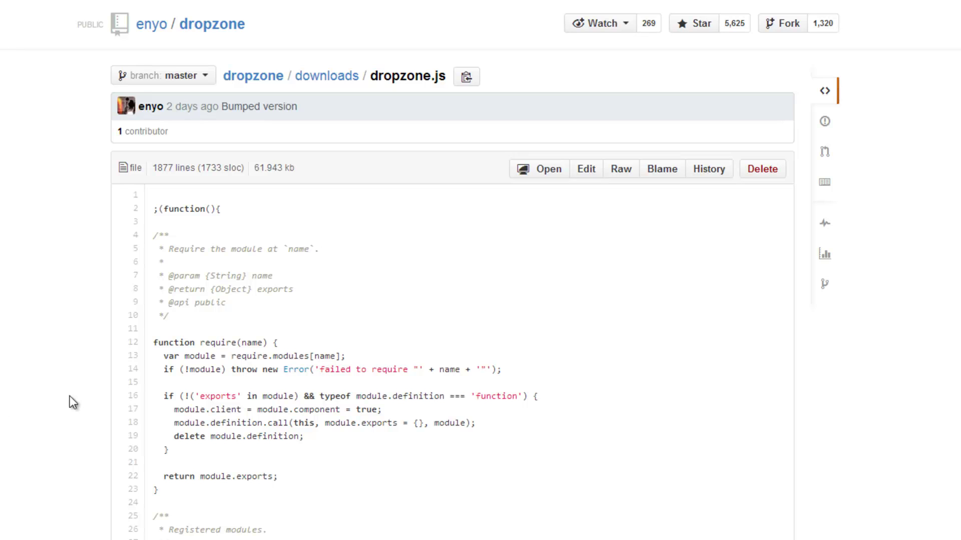
pyautogui.click(620, 170)
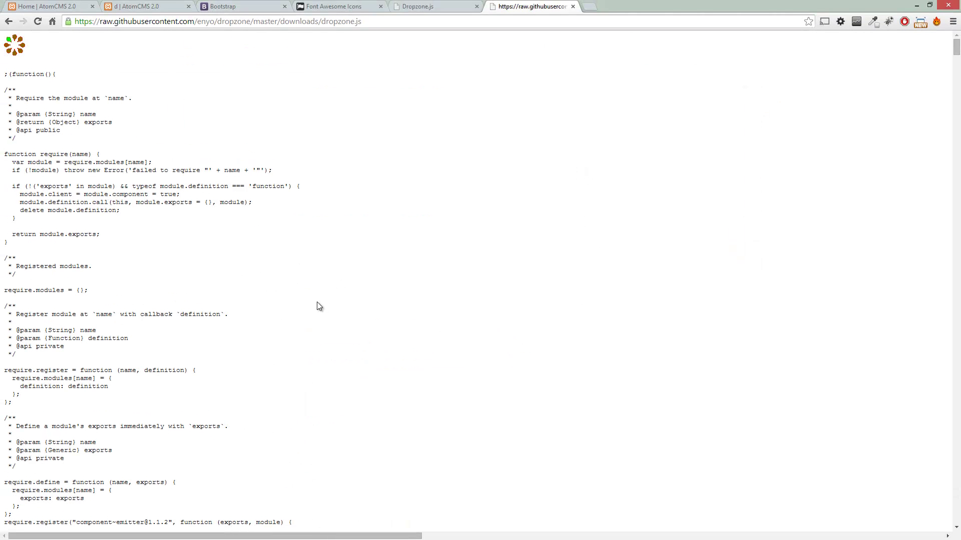
pyautogui.hotkey('ctrl', 'a')
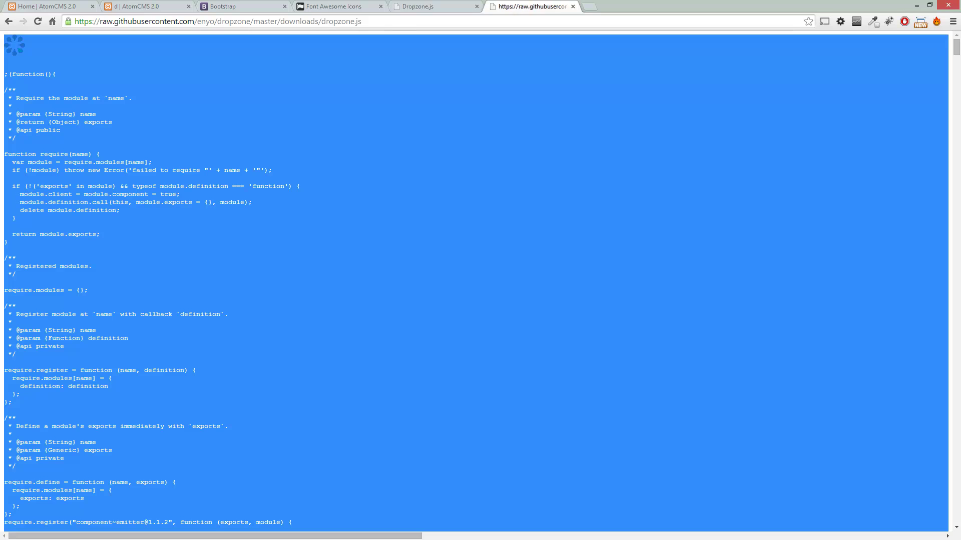
pyautogui.hotkey('alt', 'Tab')
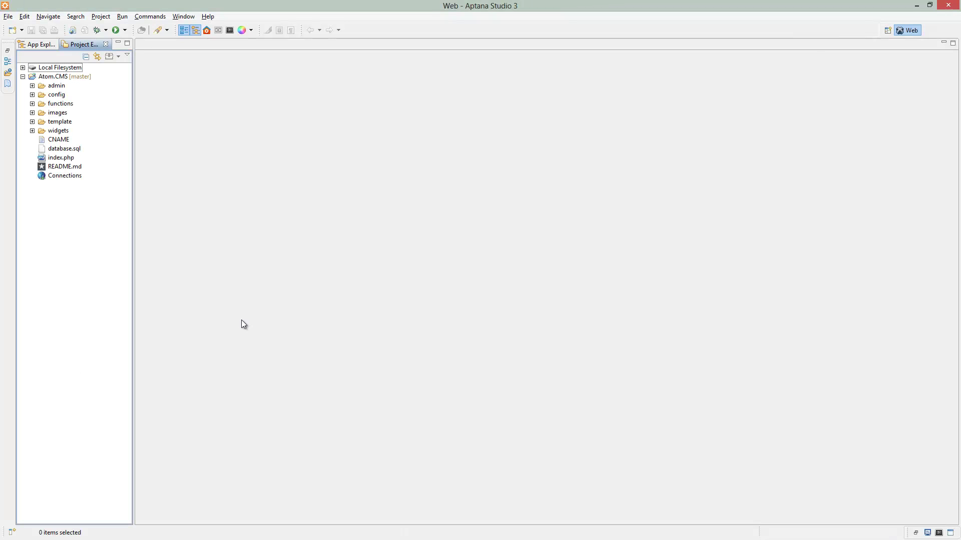
# Create a new file named dropzone.js in the admin js folder.
pyautogui.click(32, 86)
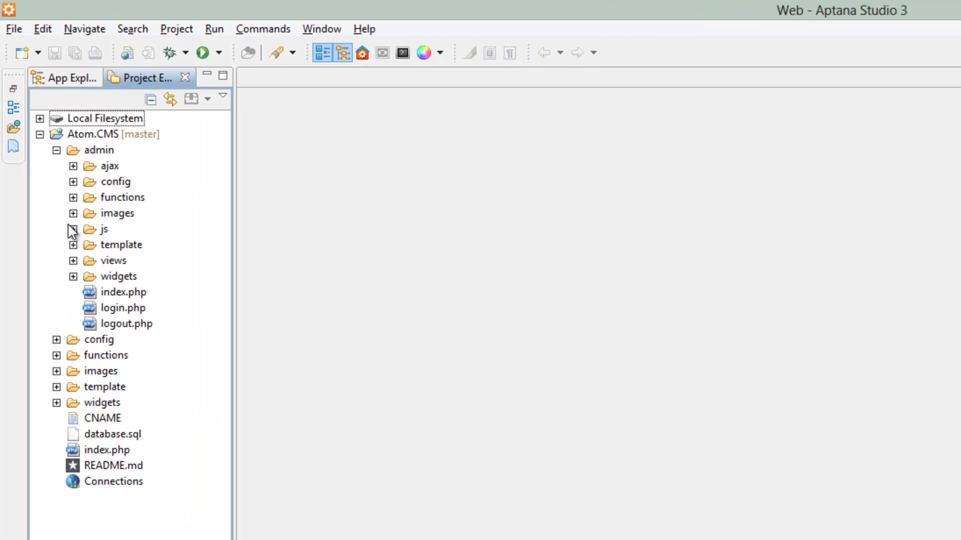
pyautogui.click(60, 186)
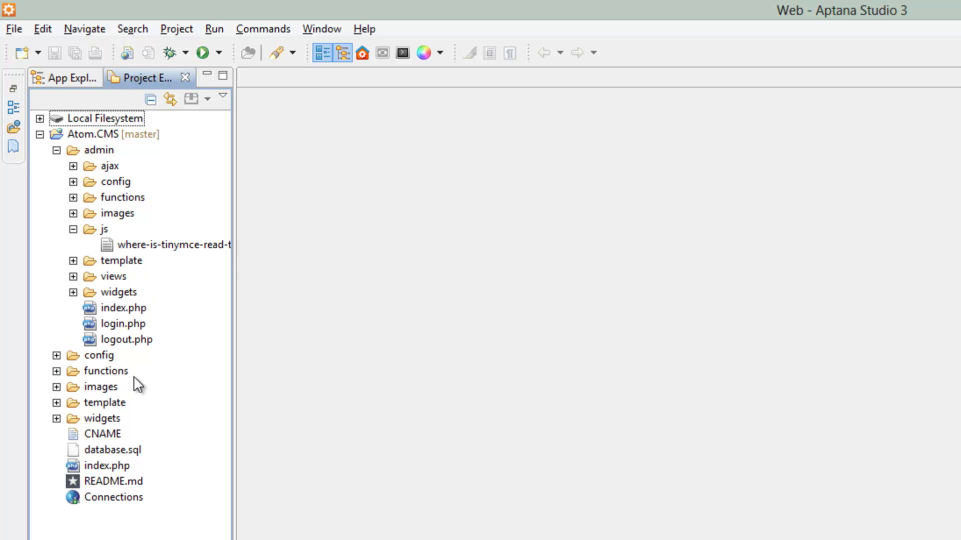
pyautogui.moveTo(234, 262); pyautogui.dragTo(328, 262)
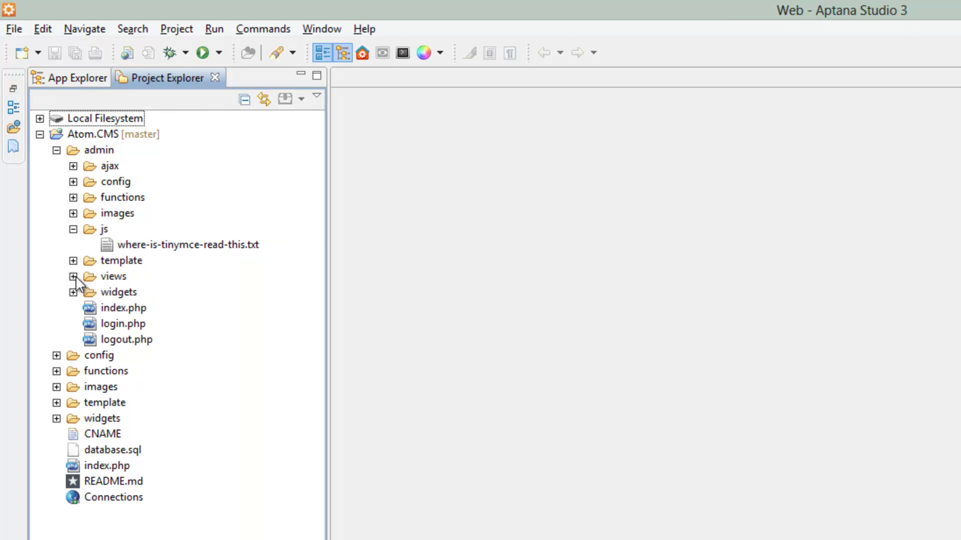
pyautogui.click(94, 229)
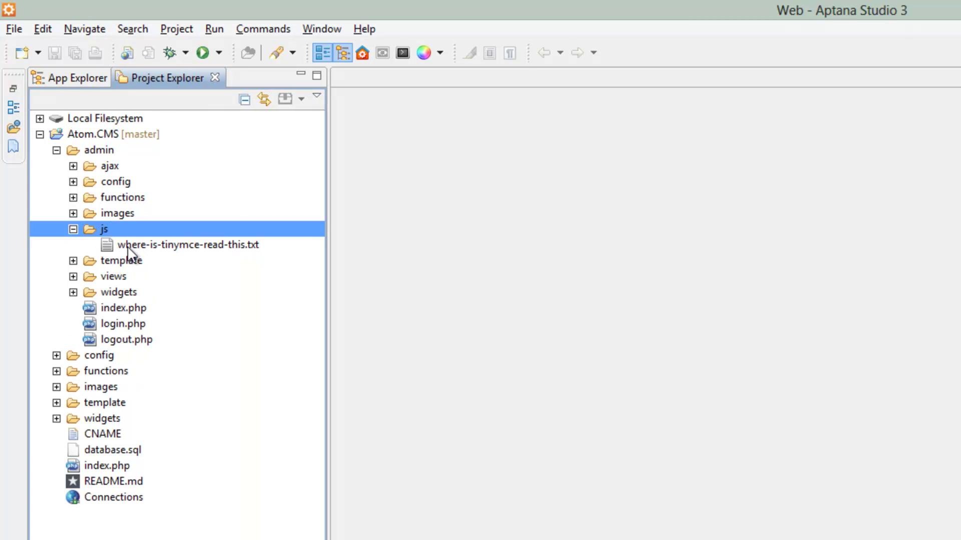
pyautogui.rightClick(87, 229)
pyautogui.moveTo(175, 246)
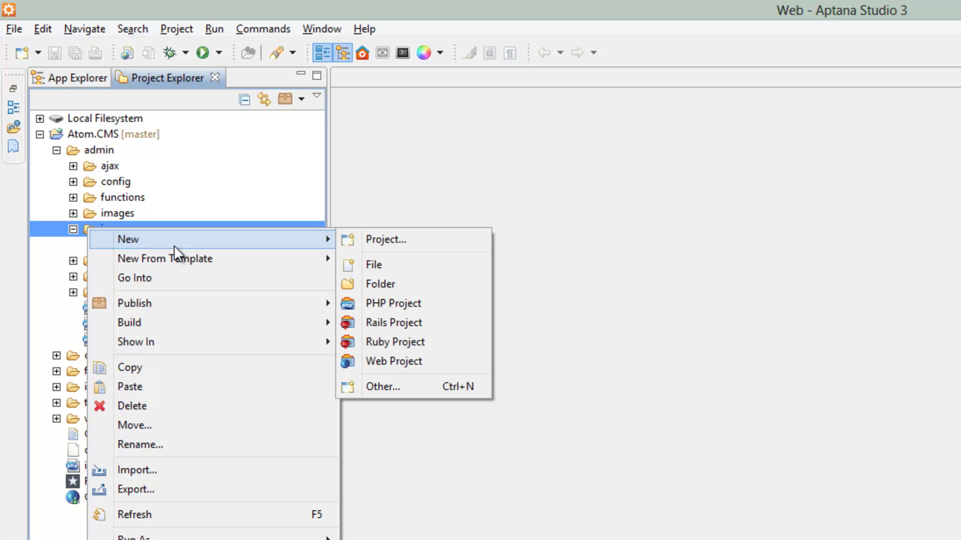
pyautogui.click(380, 267)
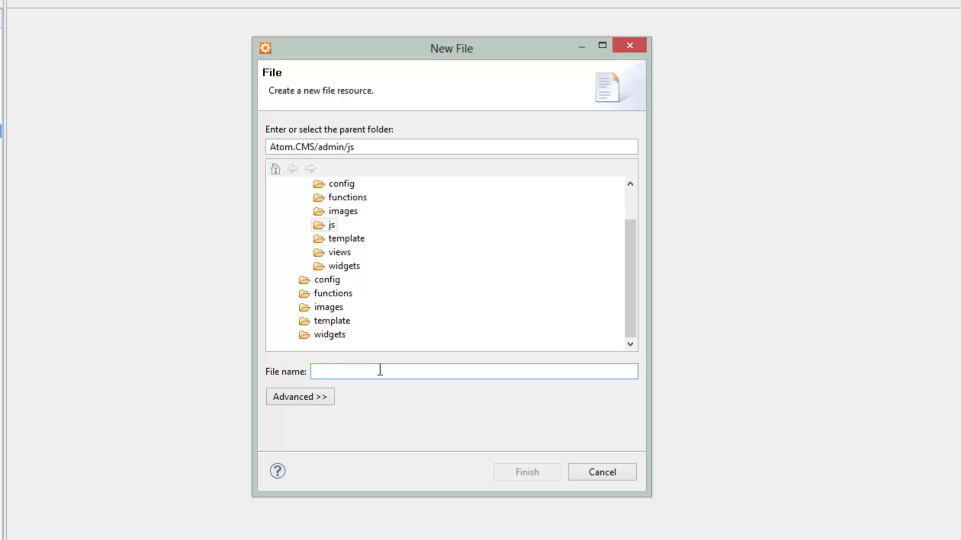
pyautogui.write('dropzone')
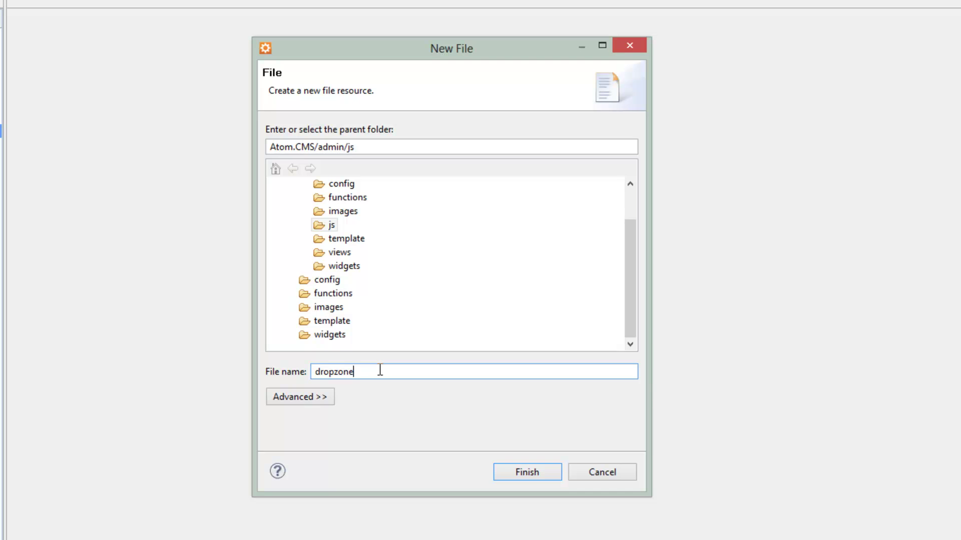
pyautogui.write('.js')
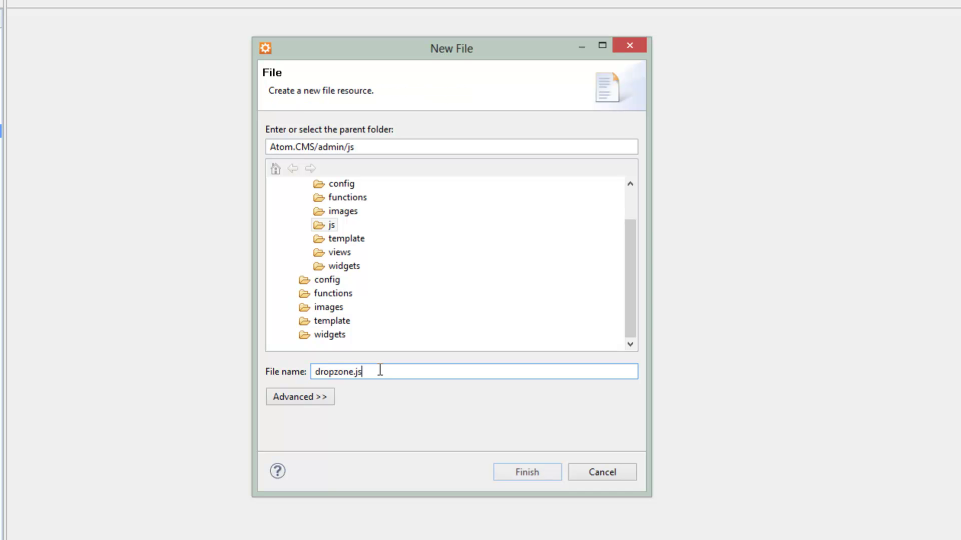
pyautogui.press('Return')
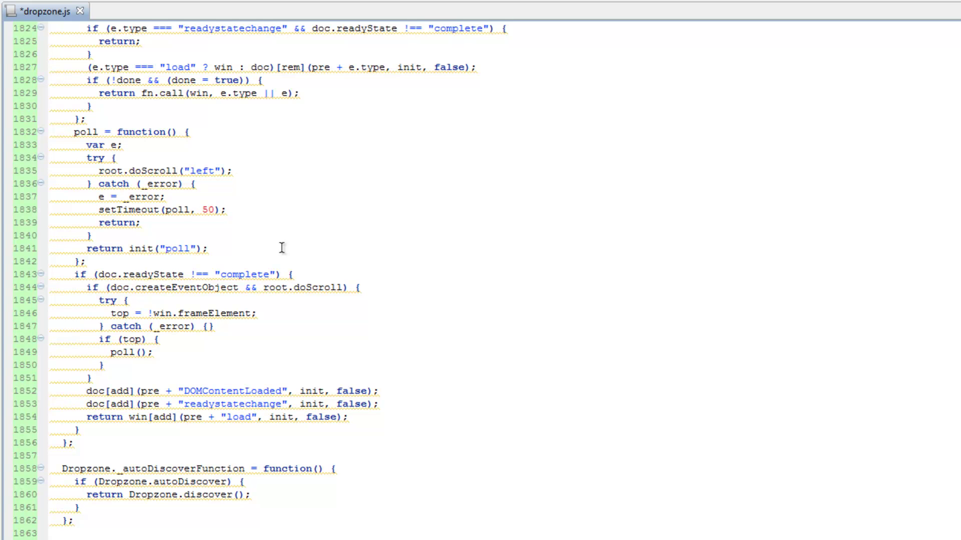
# Paste the Dropzone script into dropzone.js and save it.
pyautogui.click(317, 209)
pyautogui.scroll(11, 386, 316)
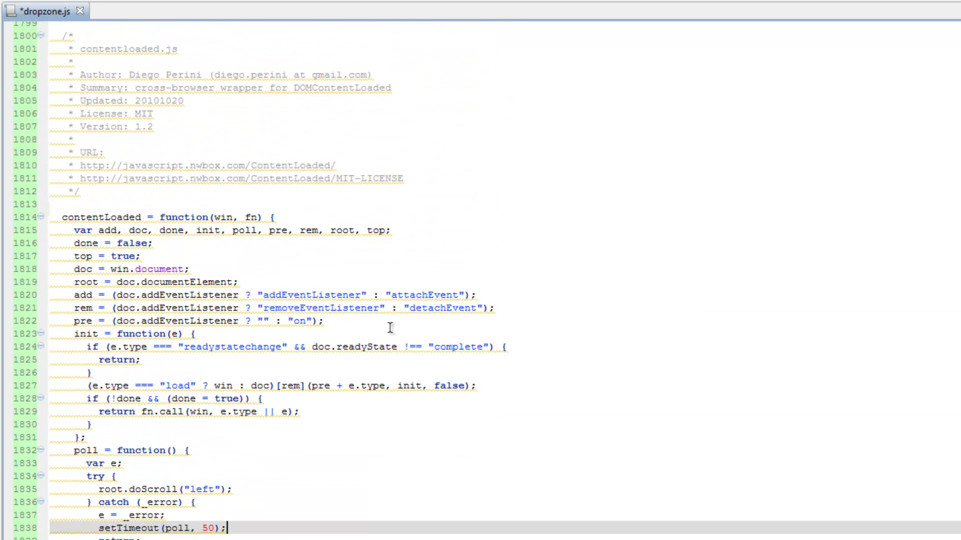
pyautogui.hotkey('ctrl', 's')
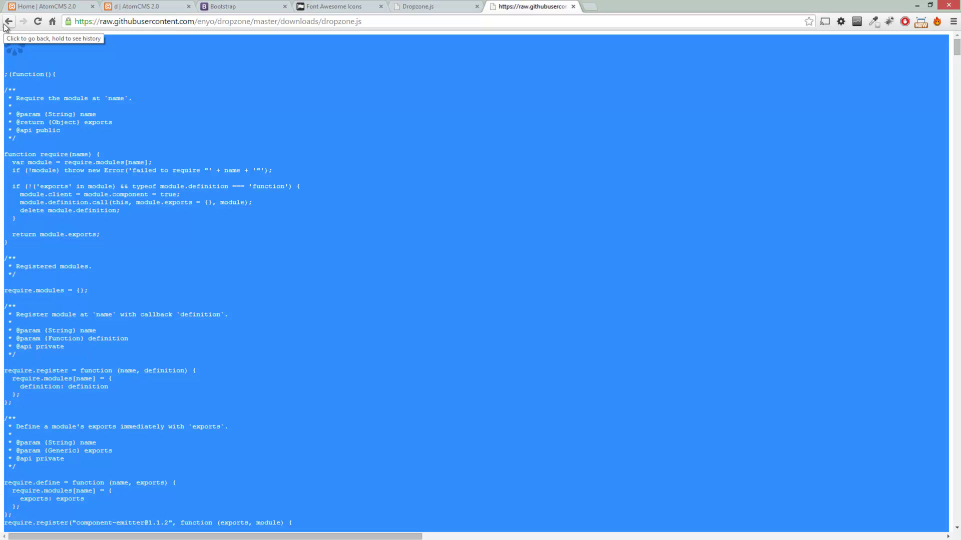
# Open the raw dropzone.css from downloads/css, select all of it, and return to Aptana.
pyautogui.click(7, 22)
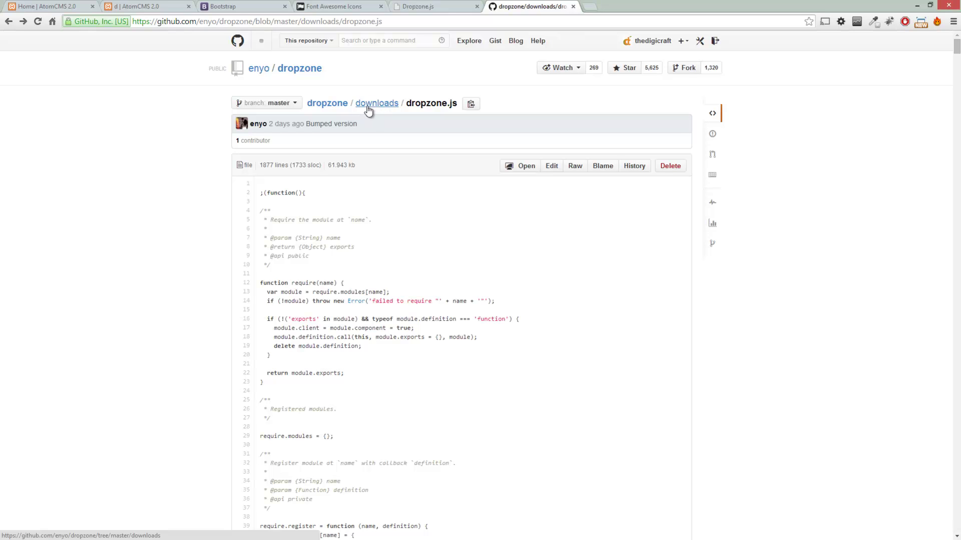
pyautogui.click(374, 103)
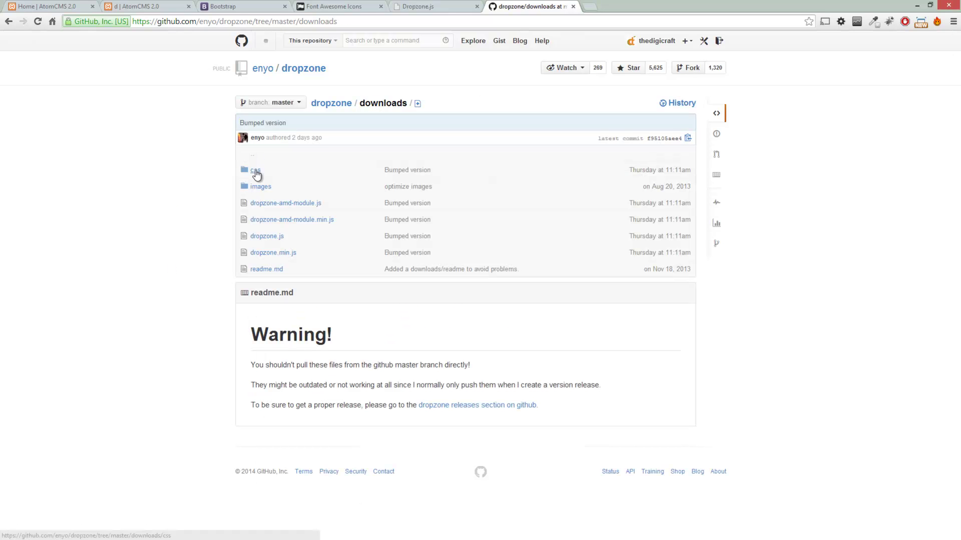
pyautogui.click(255, 172)
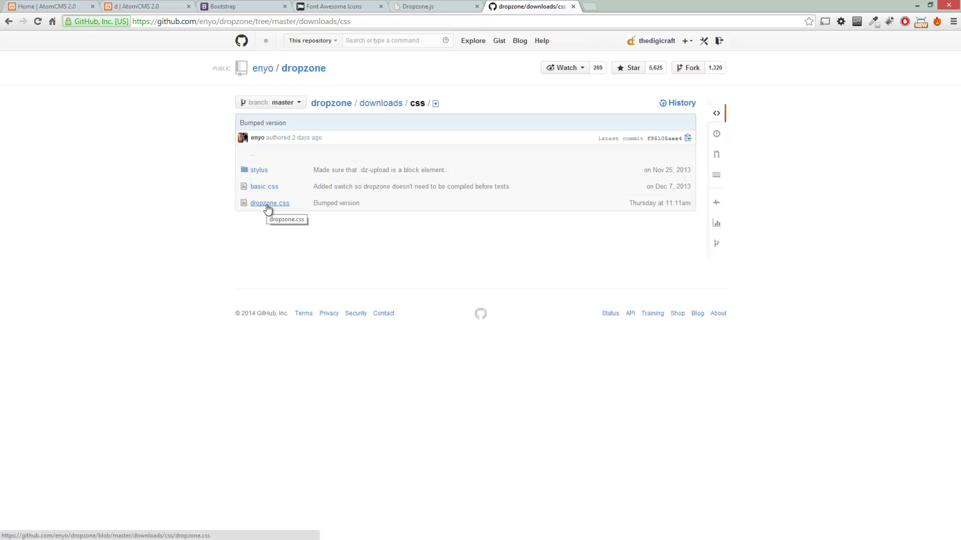
pyautogui.click(266, 203)
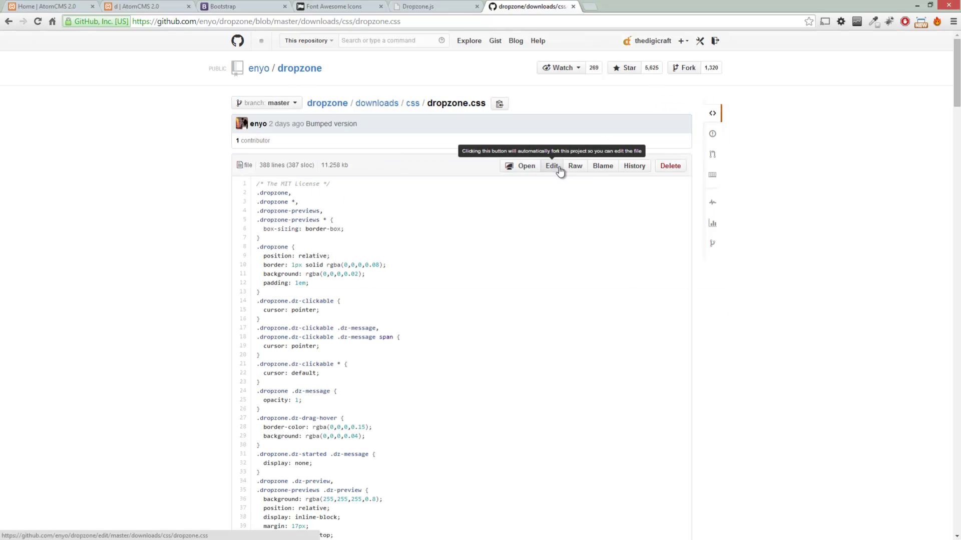
pyautogui.click(575, 168)
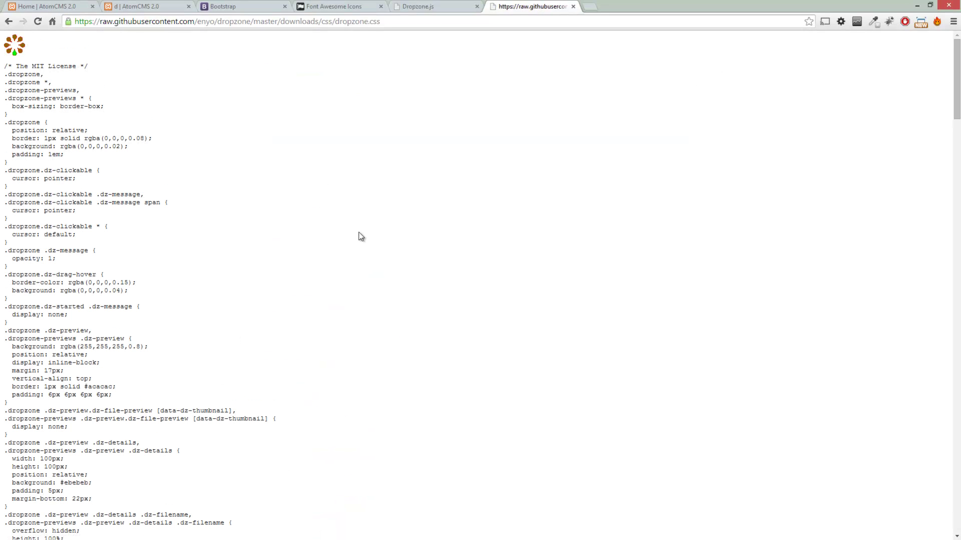
pyautogui.hotkey('ctrl', 'a')
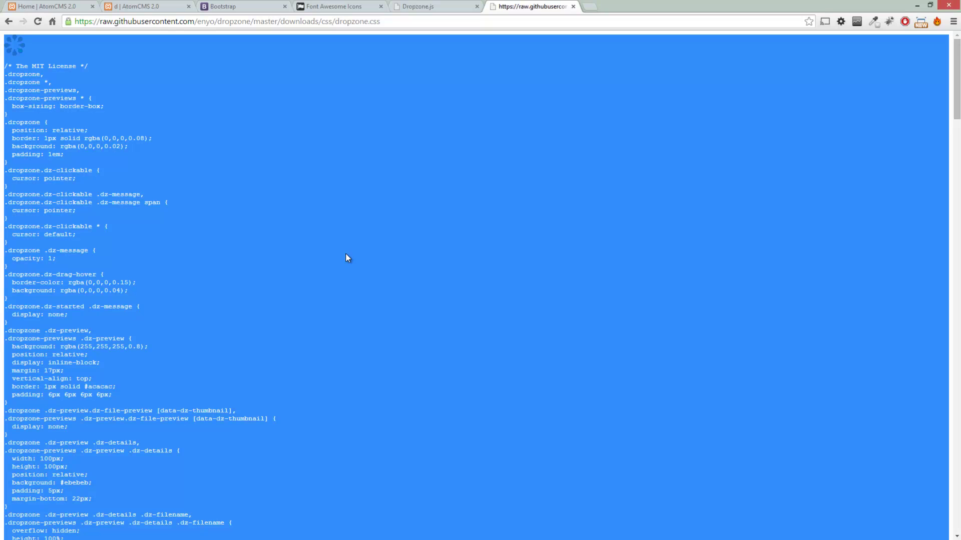
pyautogui.hotkey('alt', 'Tab')
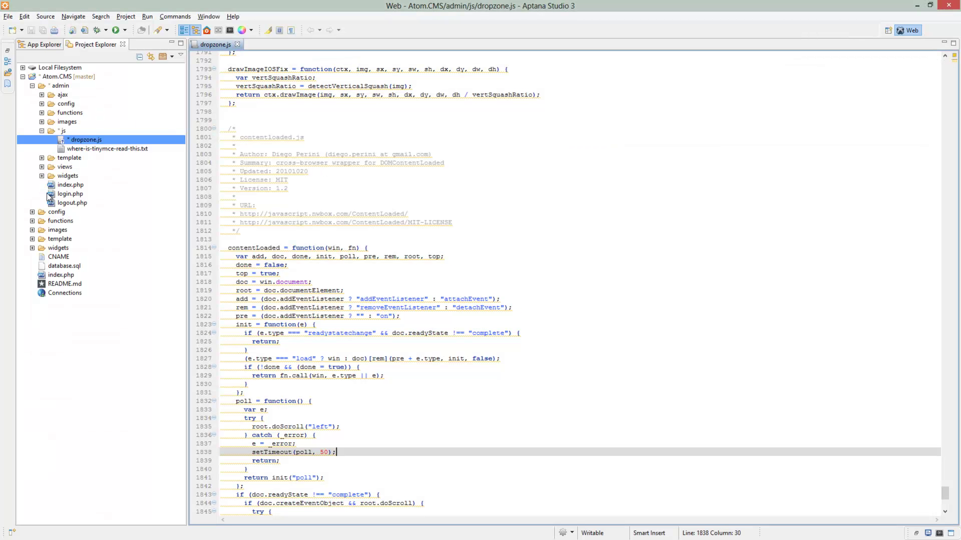
# Create a new folder named css under the admin folder.
pyautogui.click(42, 130)
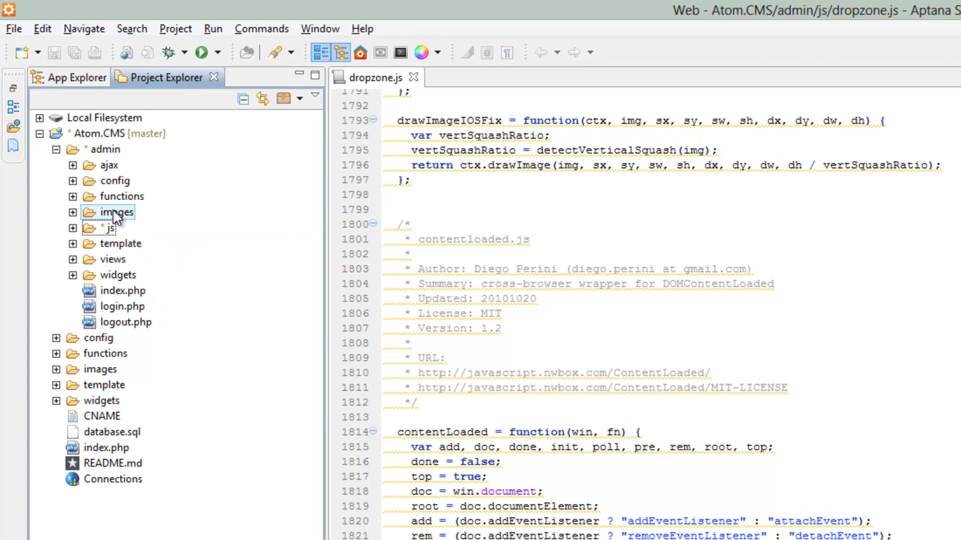
pyautogui.rightClick(98, 151)
pyautogui.moveTo(154, 161)
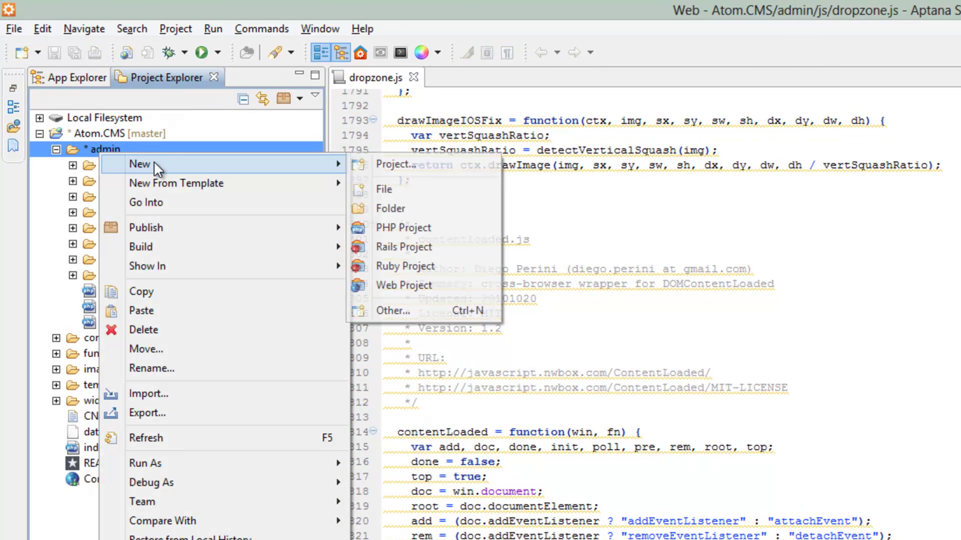
pyautogui.click(406, 206)
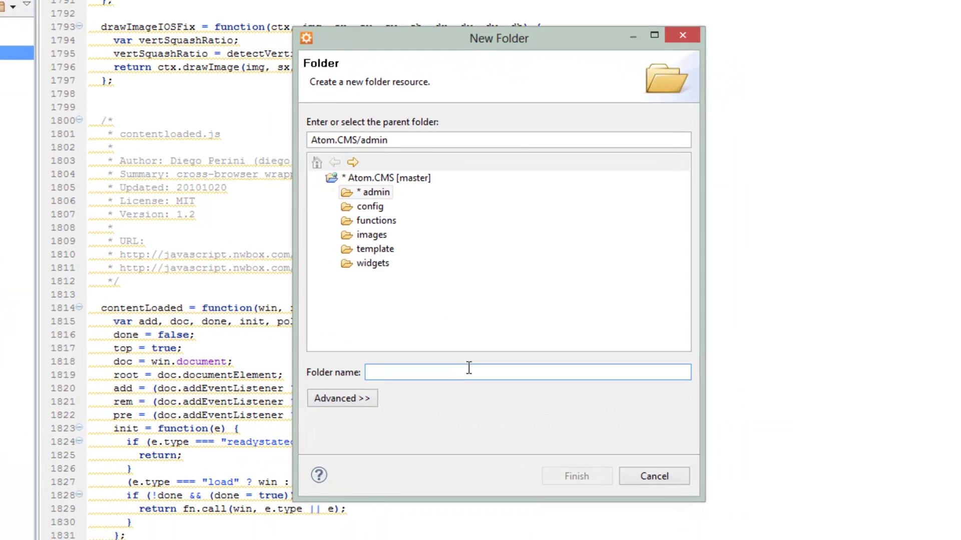
pyautogui.write('css')
pyautogui.press('Return')
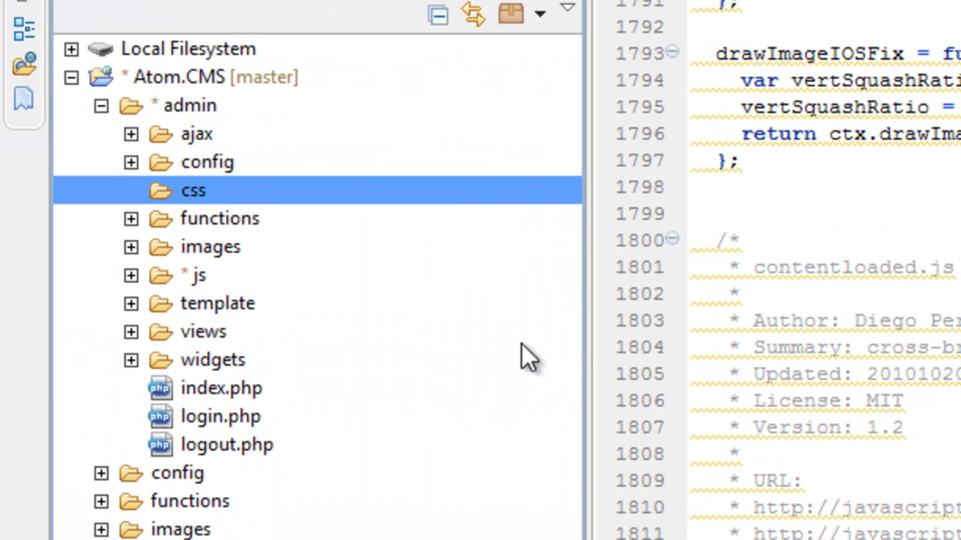
# Create an empty dropzone.css file inside the admin css folder.
pyautogui.rightClick(193, 186)
pyautogui.moveTo(294, 203)
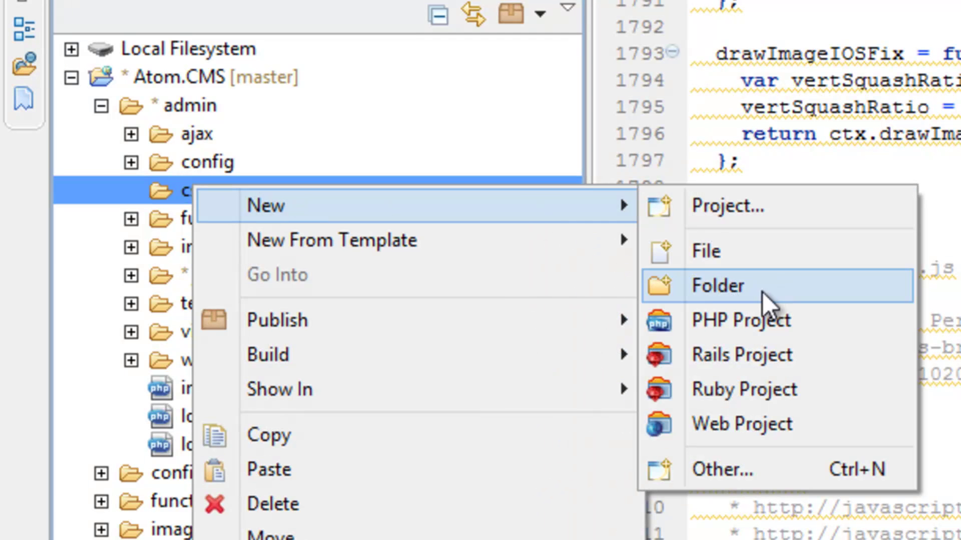
pyautogui.click(741, 255)
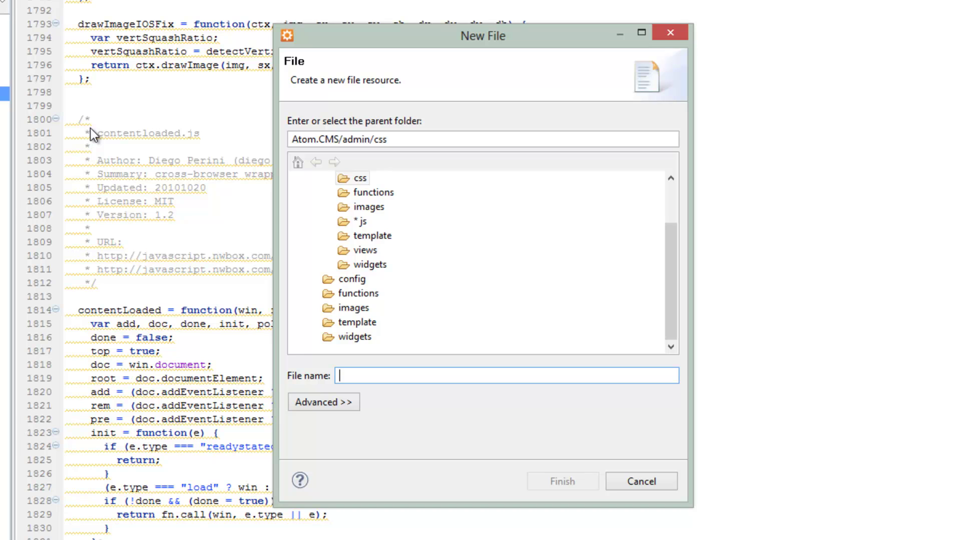
pyautogui.write('dropzon')
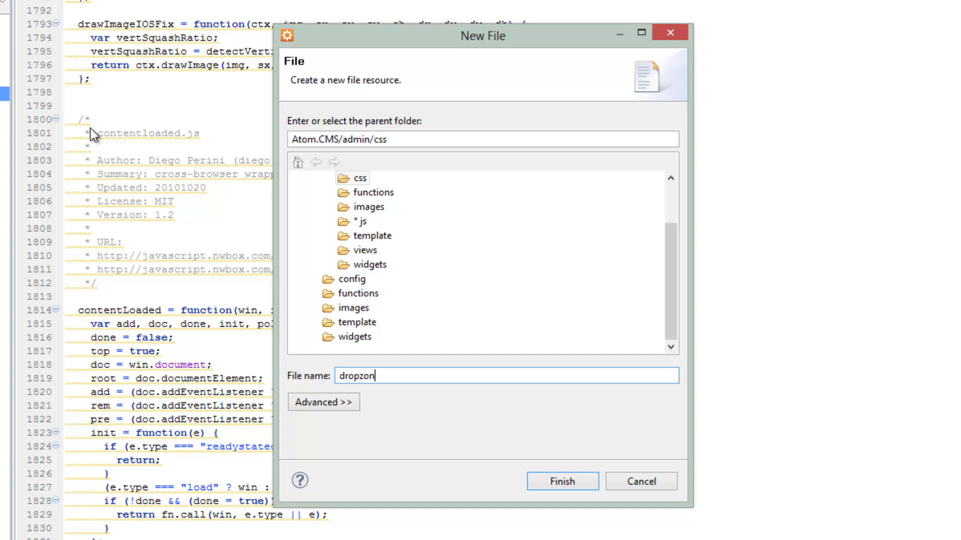
pyautogui.write('e.css')
pyautogui.press('Return')
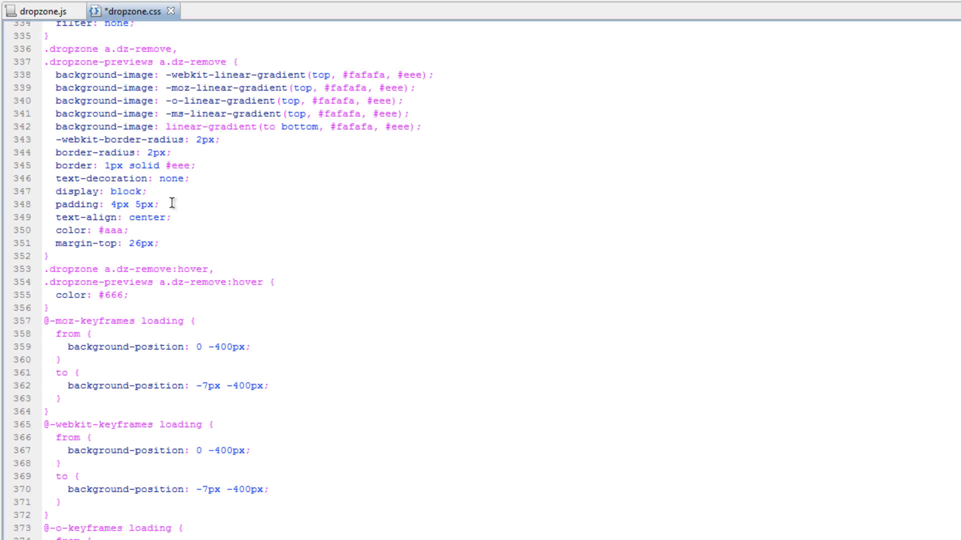
# Put the Dropzone styles into dropzone.css, then return to GitHub's downloads folder listing.
pyautogui.click(329, 267)
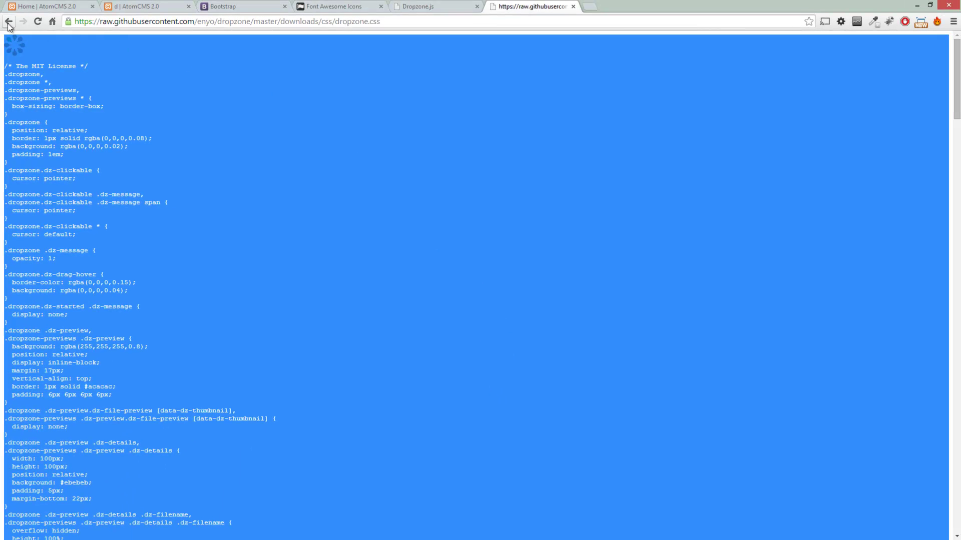
pyautogui.click(9, 21)
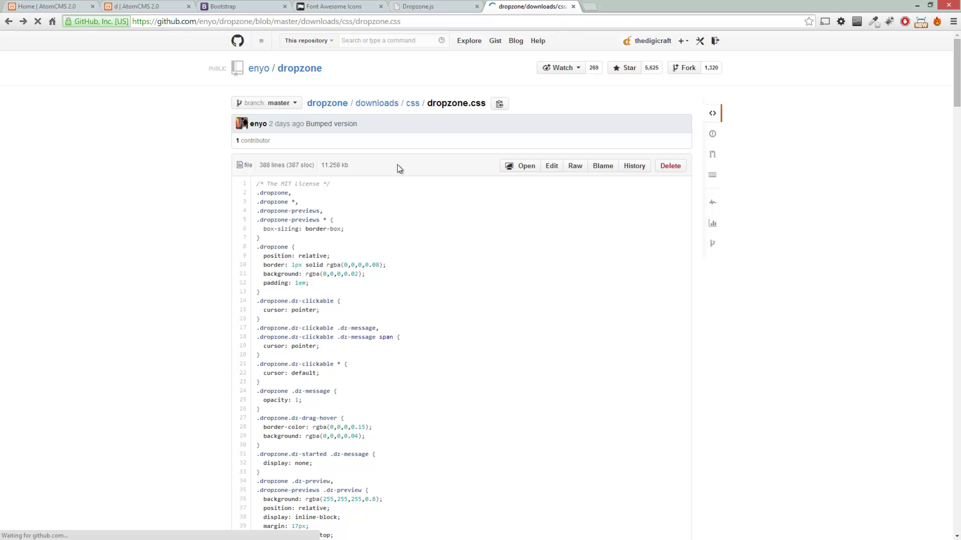
pyautogui.click(388, 104)
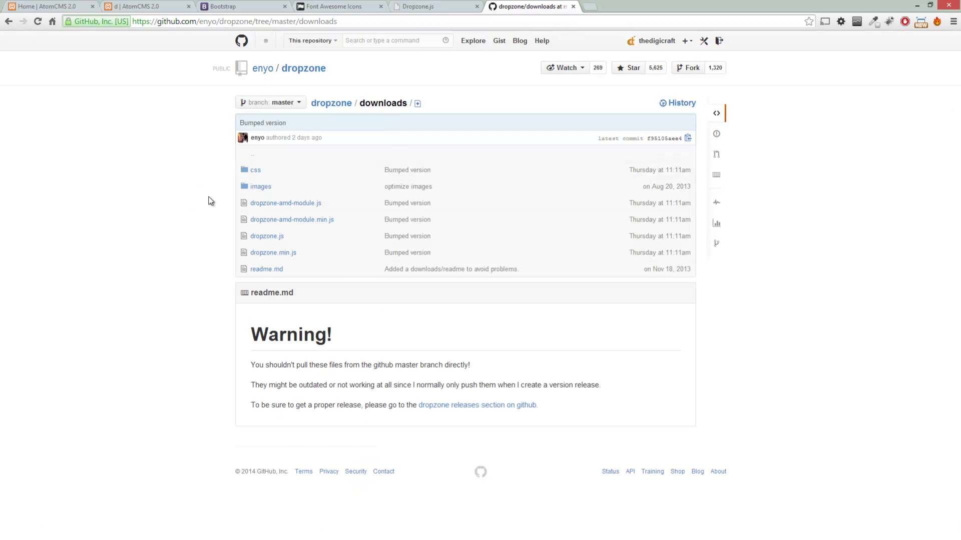
# Save spritemap.png from the downloads images folder into the Atom.CMS admin images folder.
pyautogui.click(260, 186)
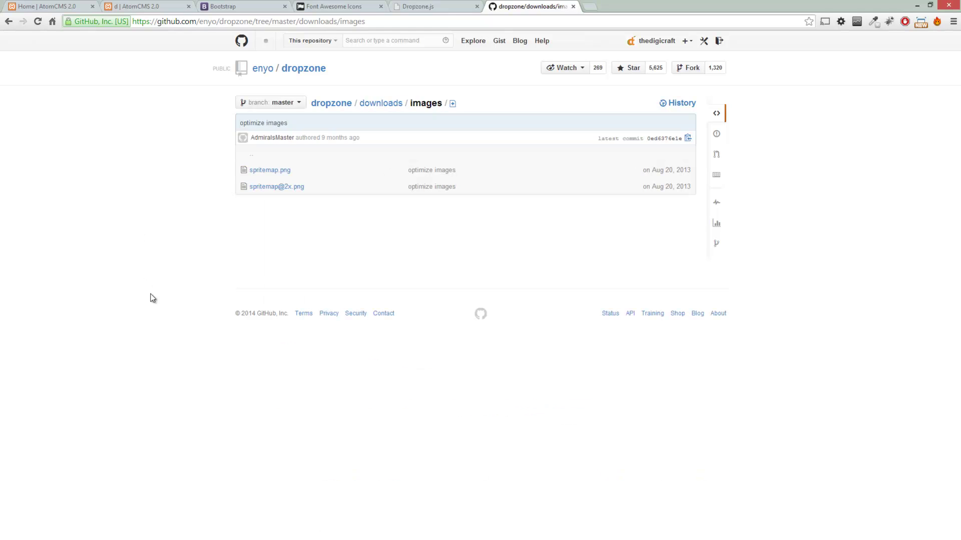
pyautogui.rightClick(261, 173)
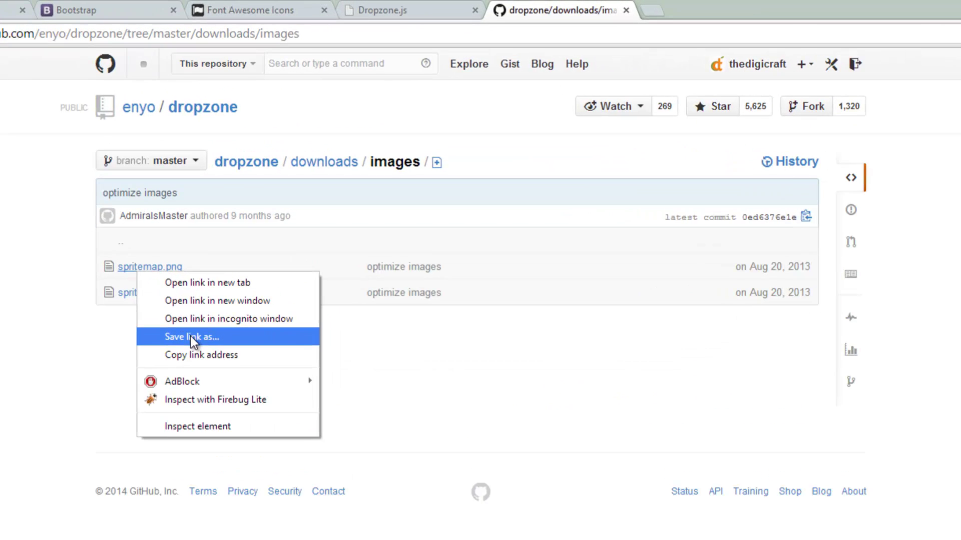
pyautogui.click(190, 336)
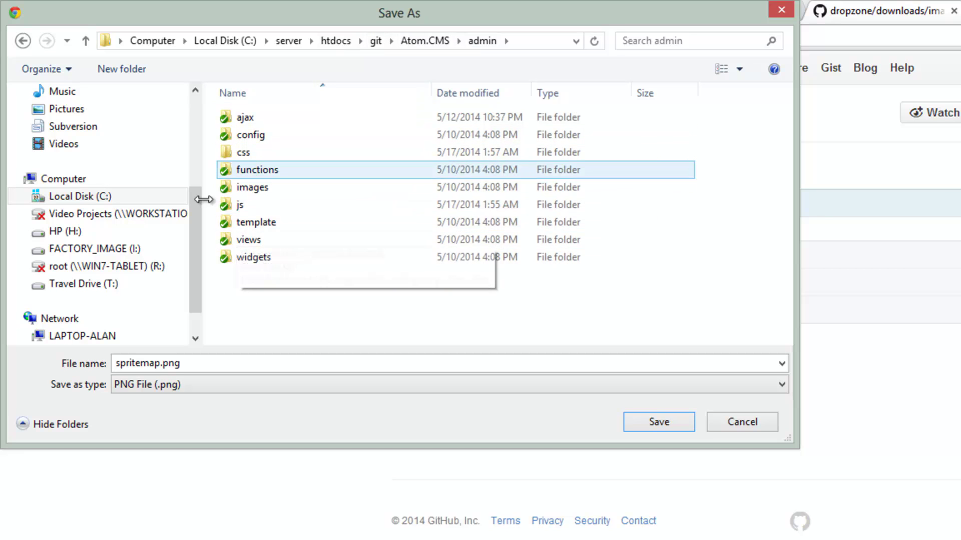
pyautogui.doubleClick(230, 189)
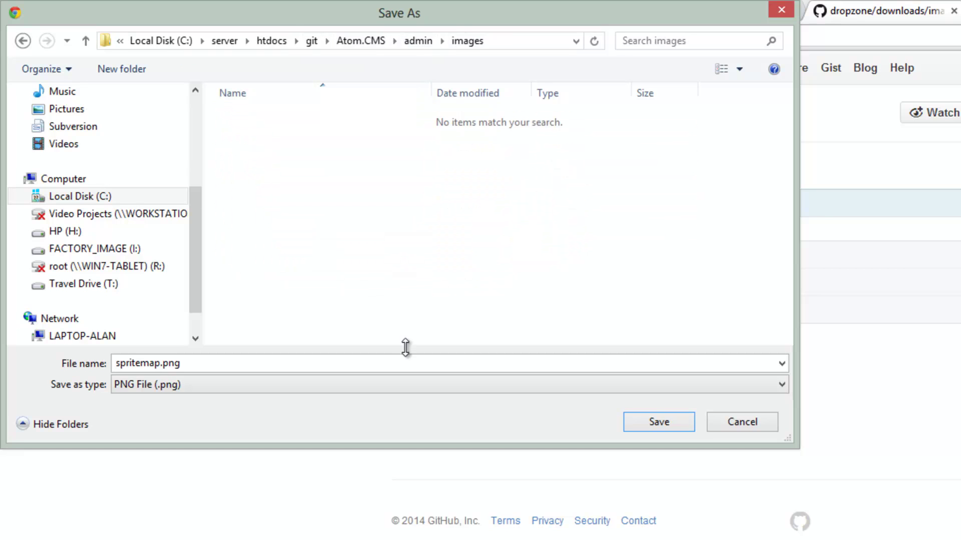
pyautogui.click(651, 424)
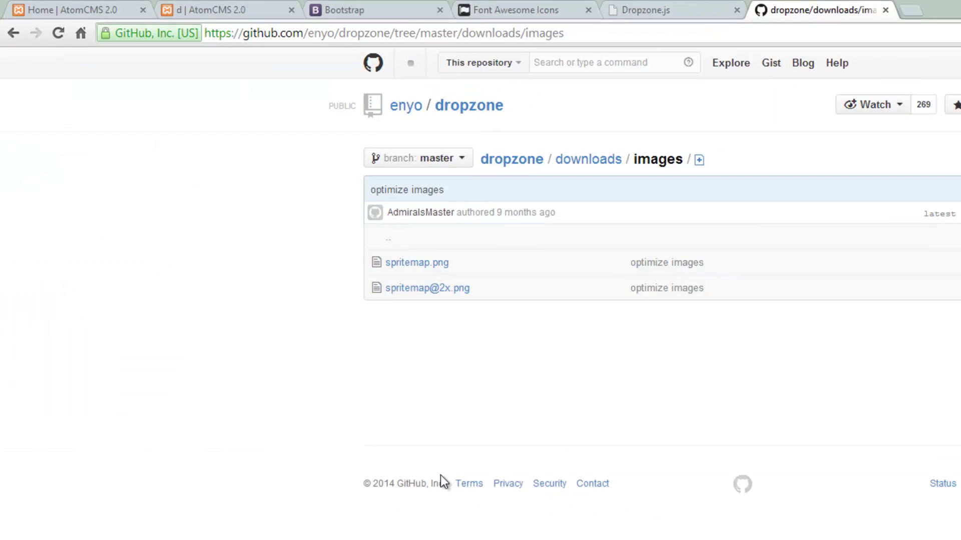